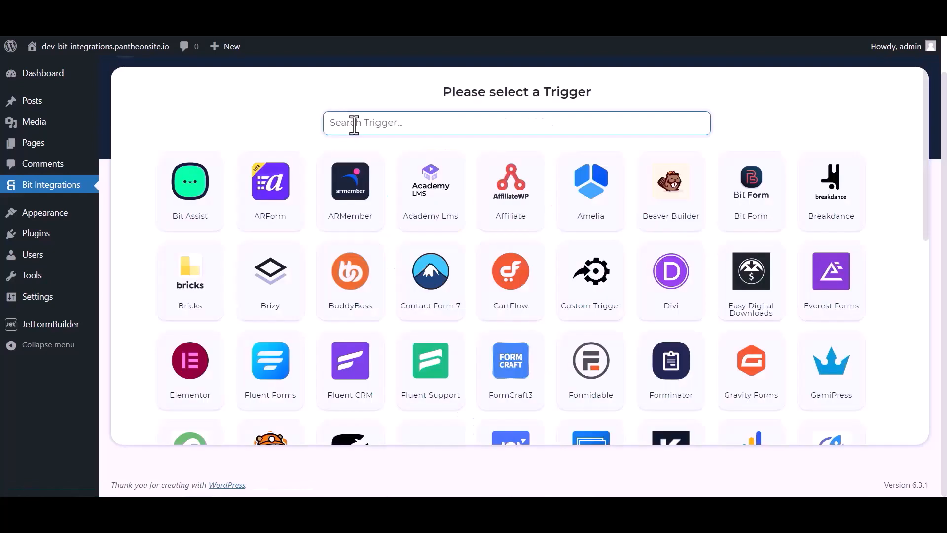
Select JetForm Builder as the trigger, copy its webhook URL and start fetching the response.
click(354, 123)
text(jet)
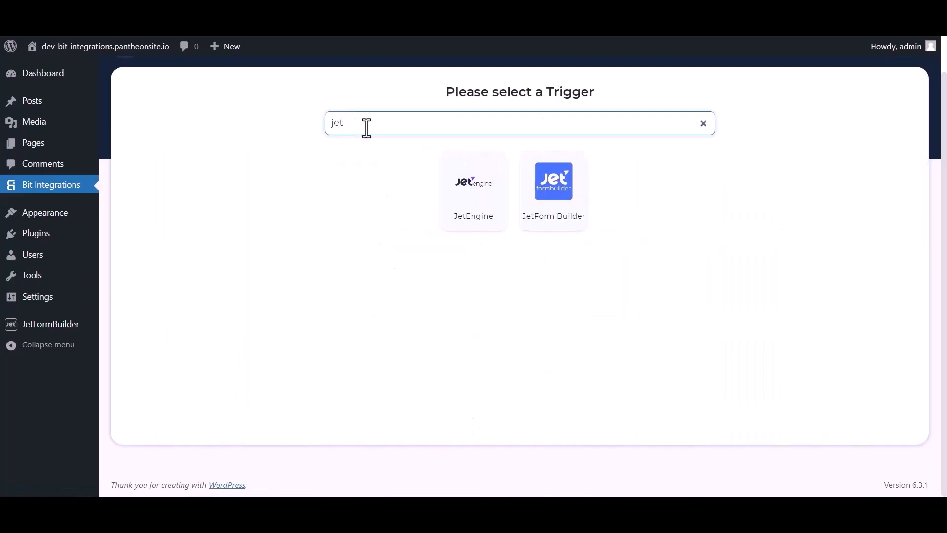
click(555, 211)
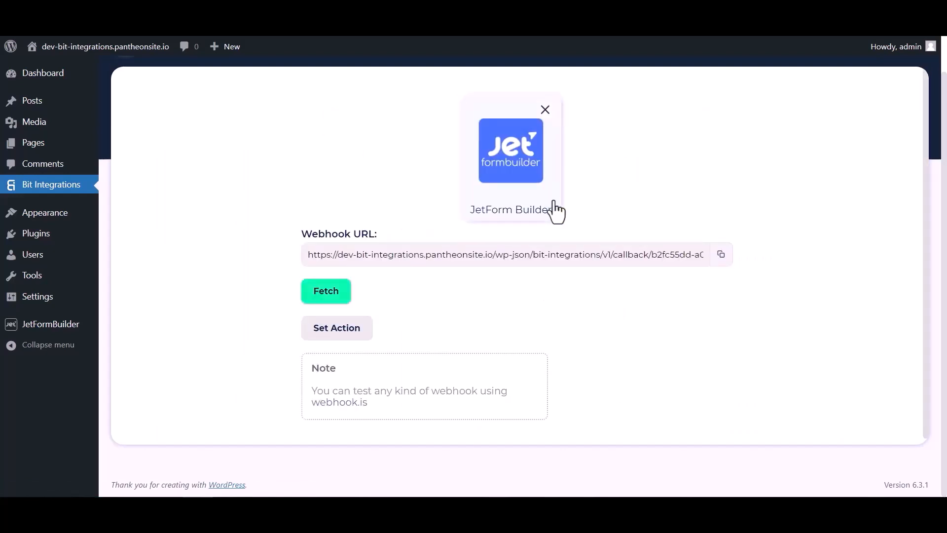
click(721, 255)
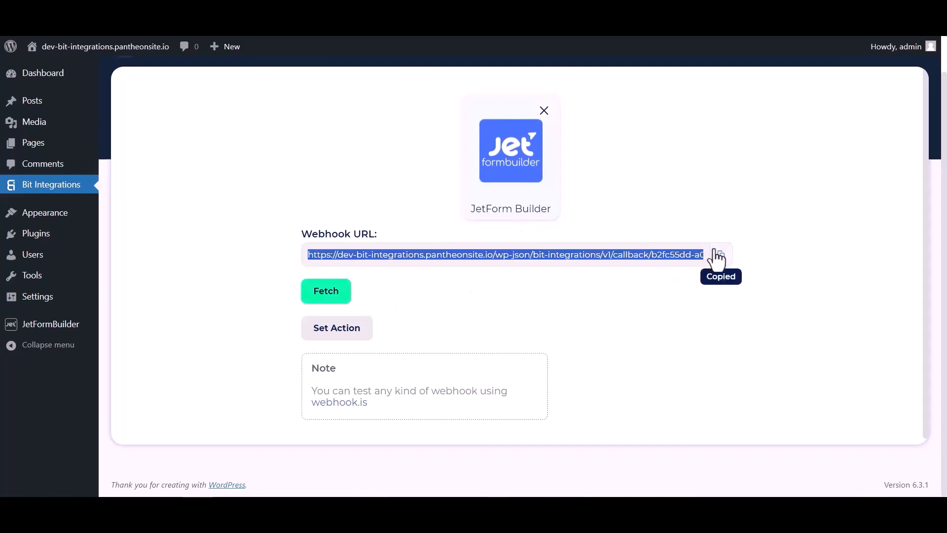
click(334, 299)
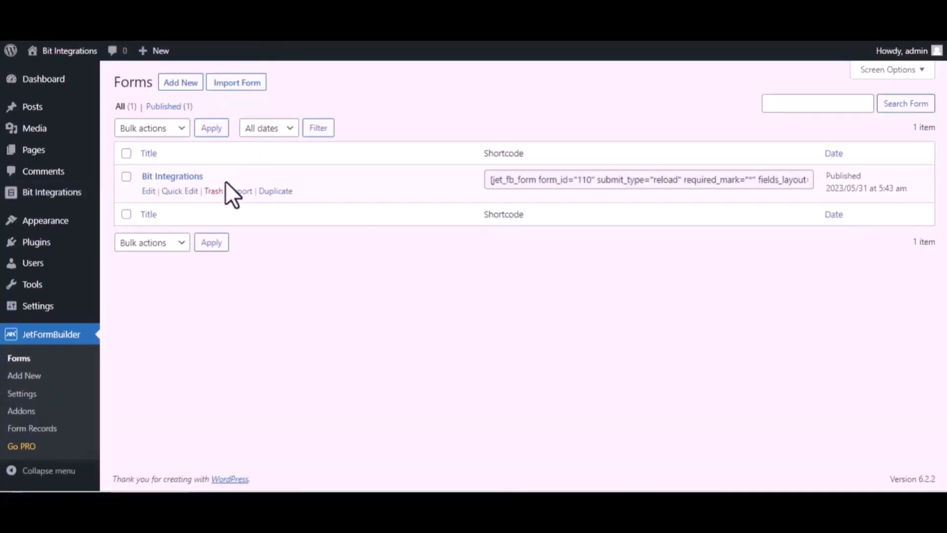
Open the Bit Integrations form for editing and change its first post-submit action to Call Webhook.
click(148, 193)
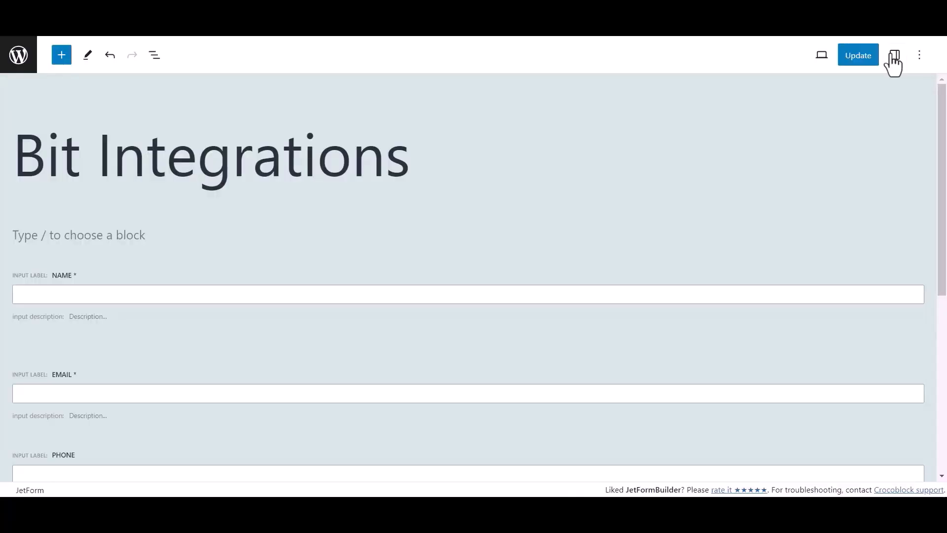
click(893, 55)
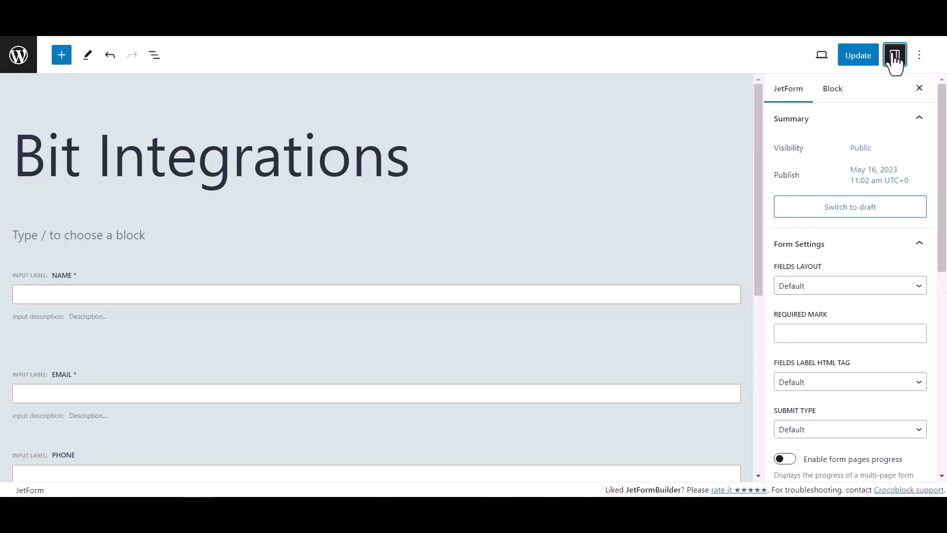
scroll(821, 273, down, 5)
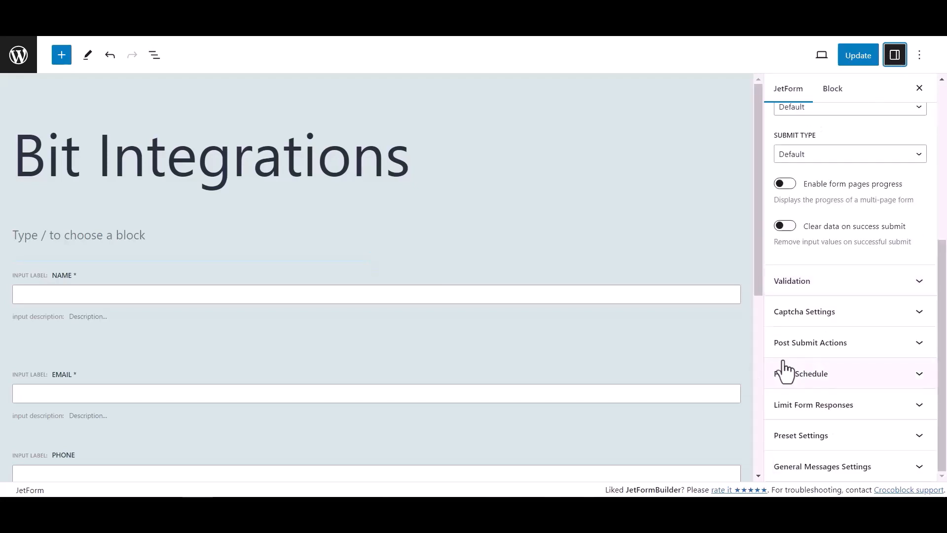
click(892, 346)
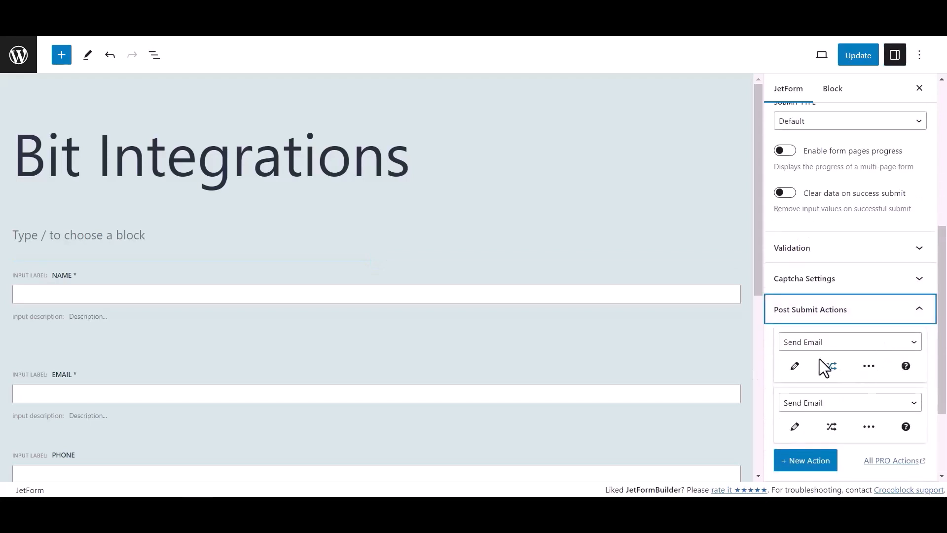
click(820, 346)
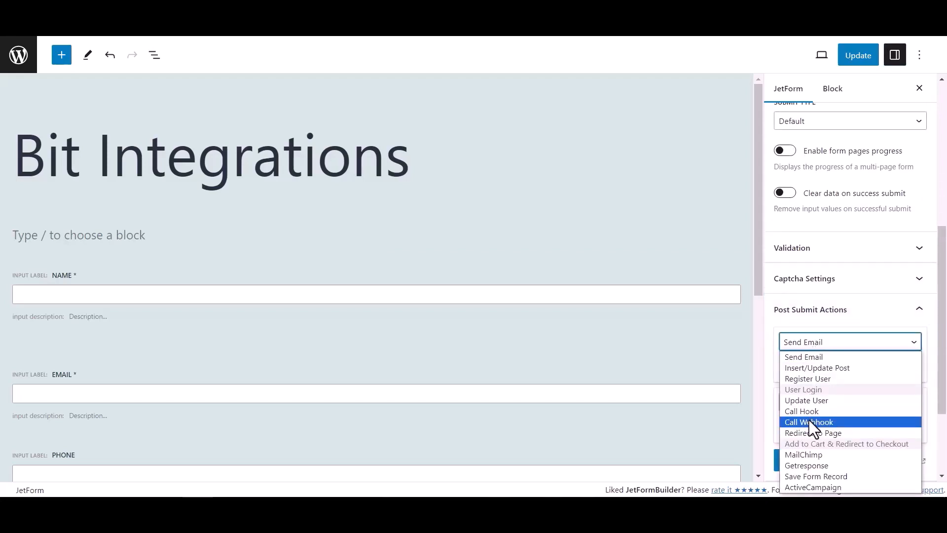
click(809, 422)
Paste the copied webhook URL into the Call Webhook action and update the form.
click(797, 366)
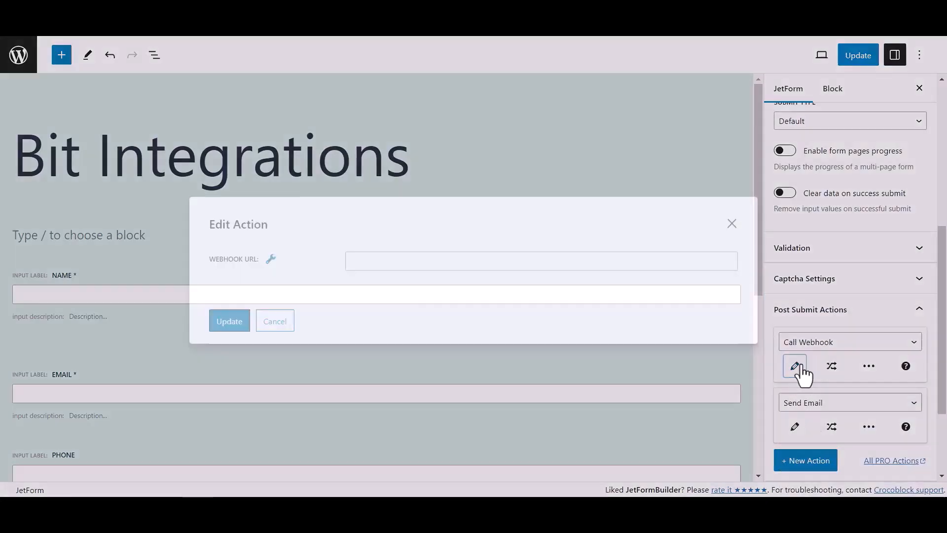
click(438, 262)
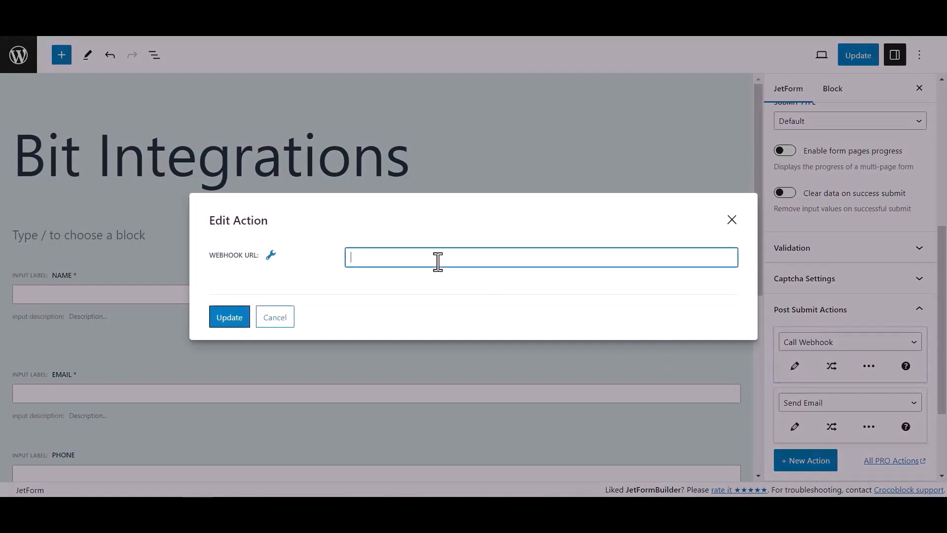
key(ctrl+v)
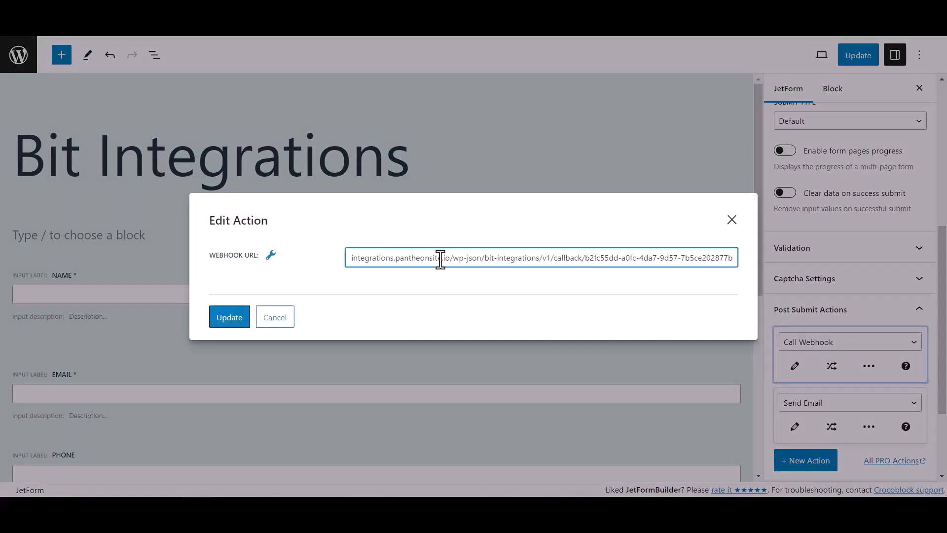
click(244, 318)
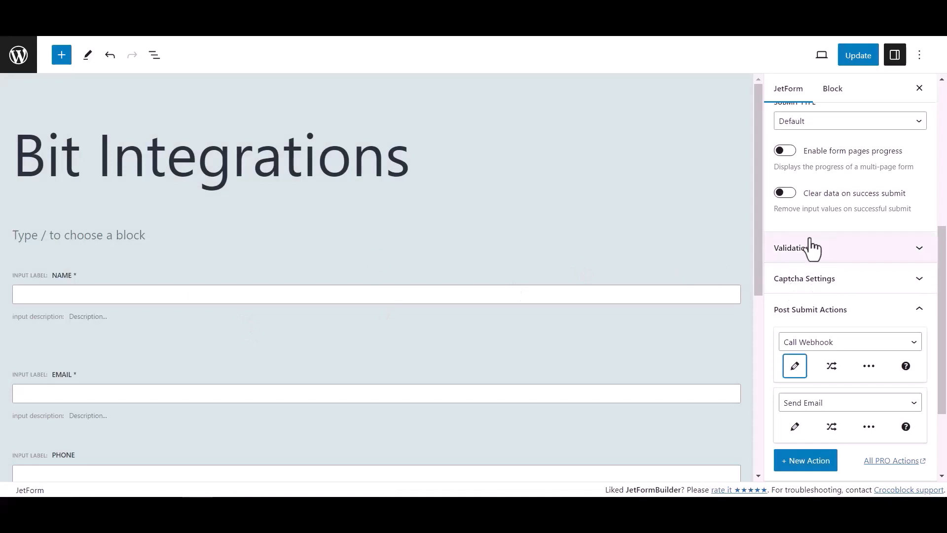
click(867, 58)
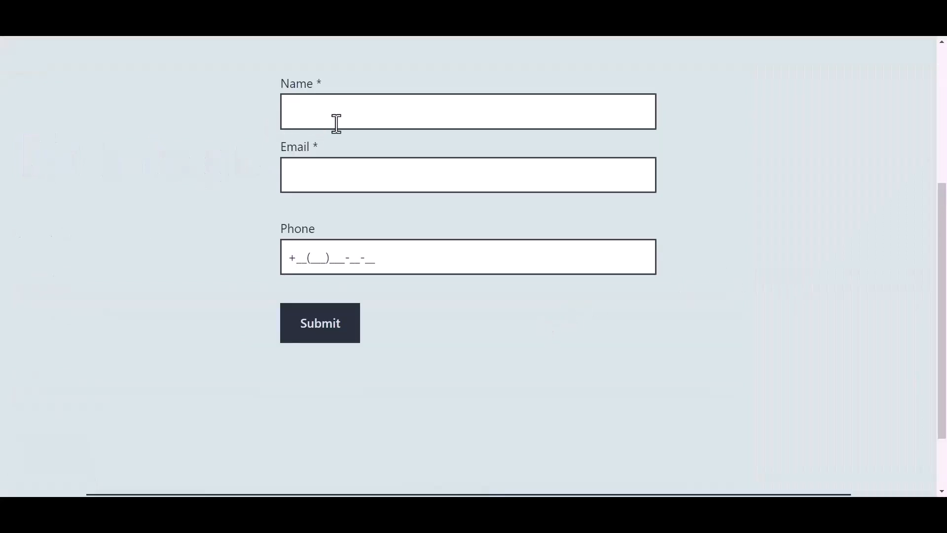
Submit a test entry on the published form with the name Bit Integrations, the contact's e-mail and a phone number.
click(355, 113)
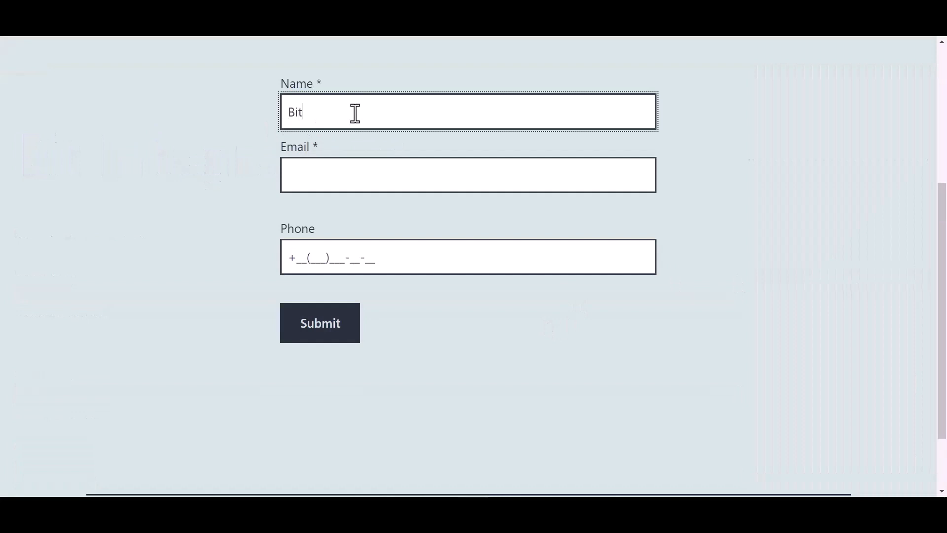
text(Bit Integrations)
key(Tab)
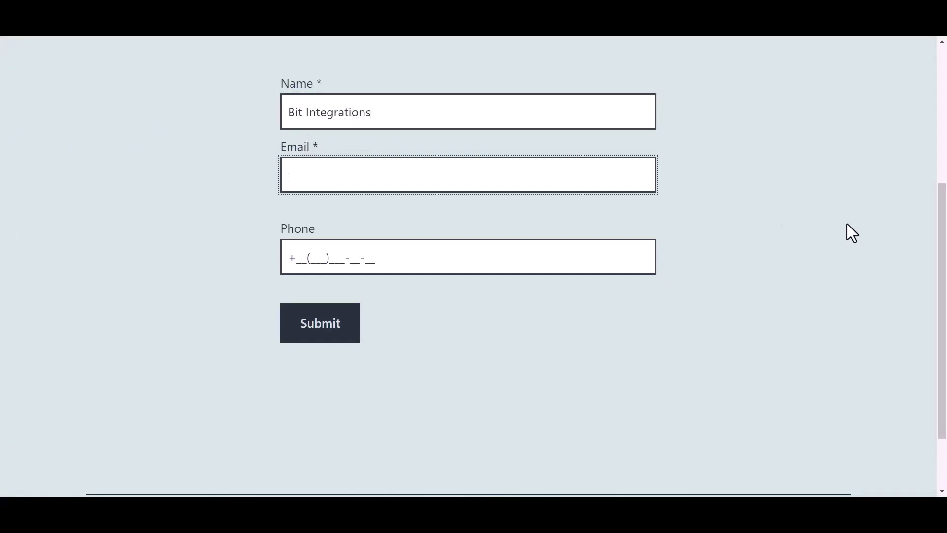
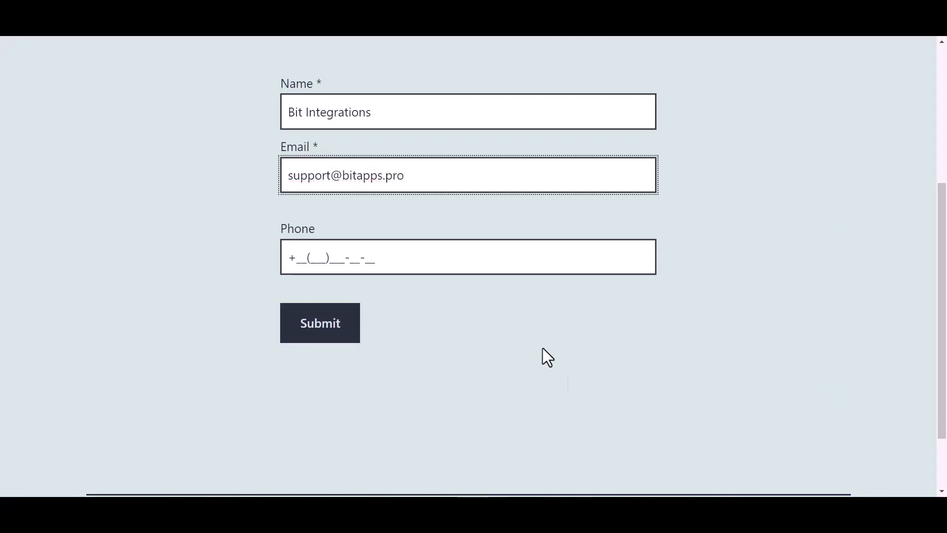
click(365, 257)
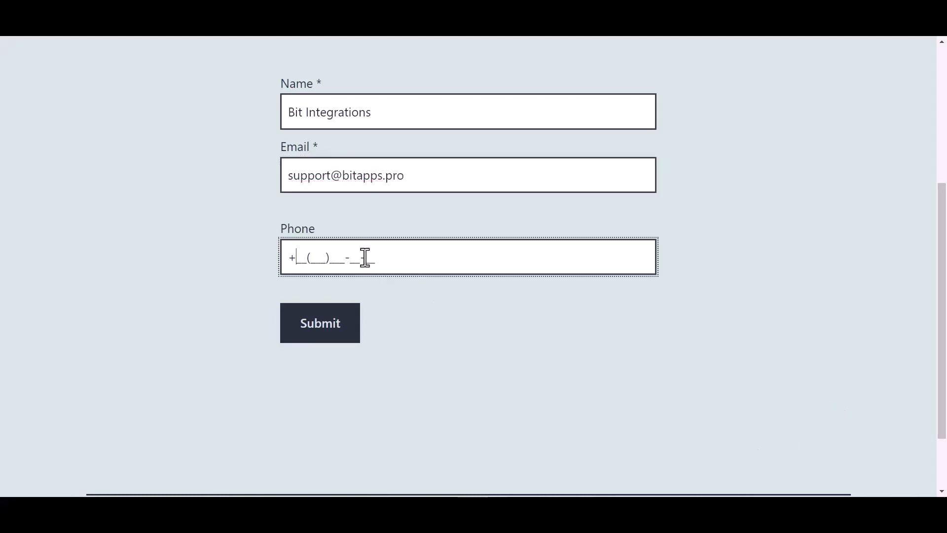
text(44(455)566-6_-__)
click(326, 331)
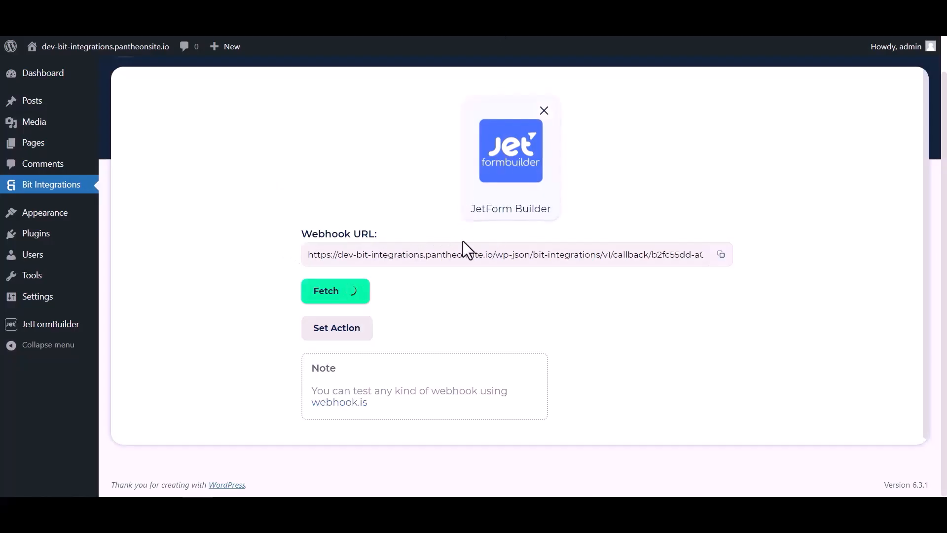
Review the fetched response values and choose Zoho CRM as the integration's action.
scroll(490, 301, down, 4)
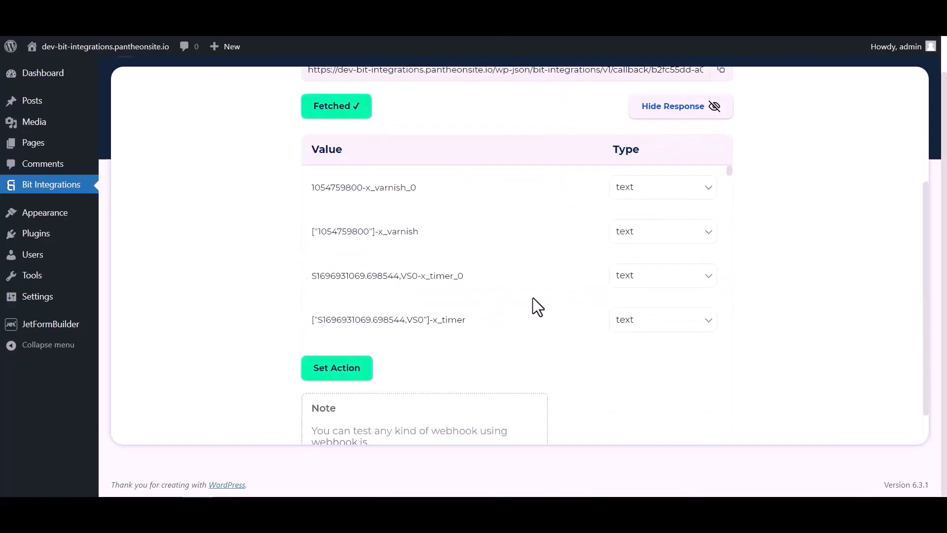
scroll(514, 205, down, 6)
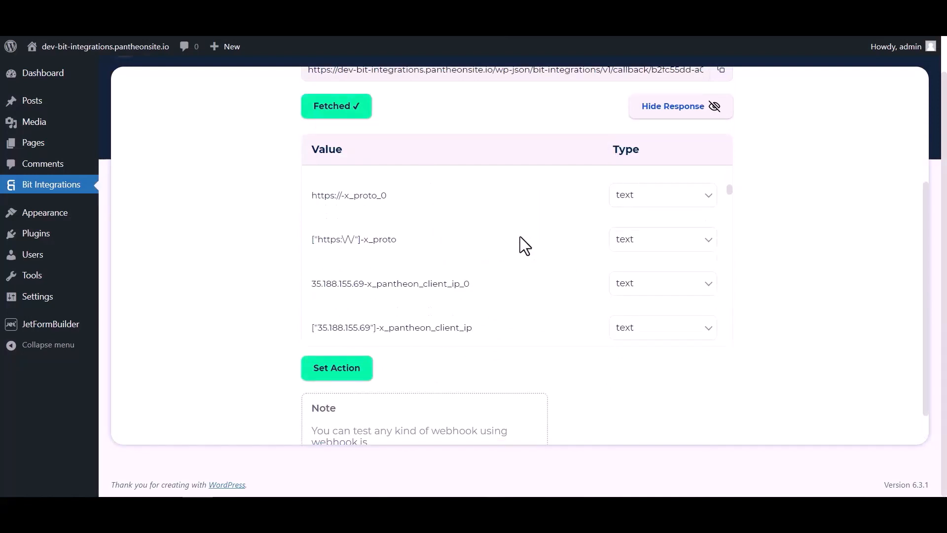
scroll(520, 236, down, 10)
scroll(554, 239, up, 4)
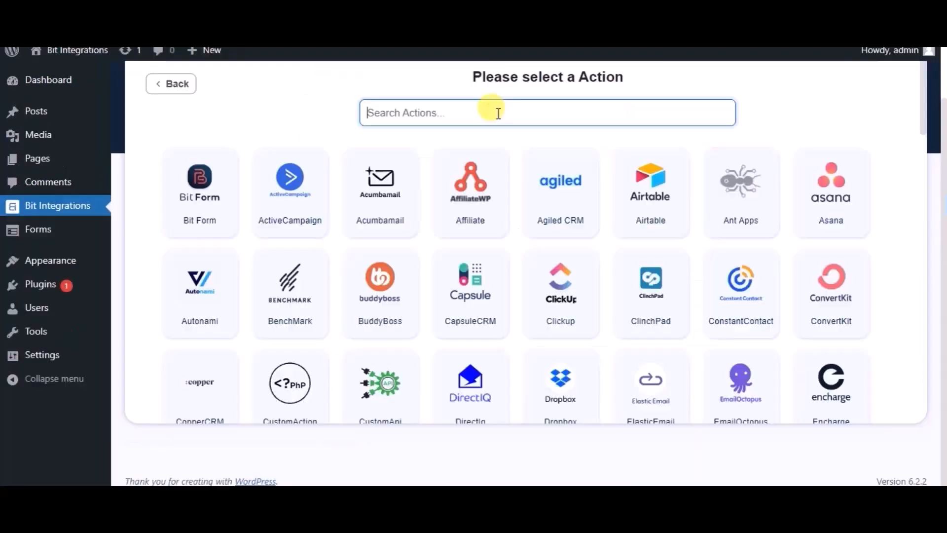
text(zoho )
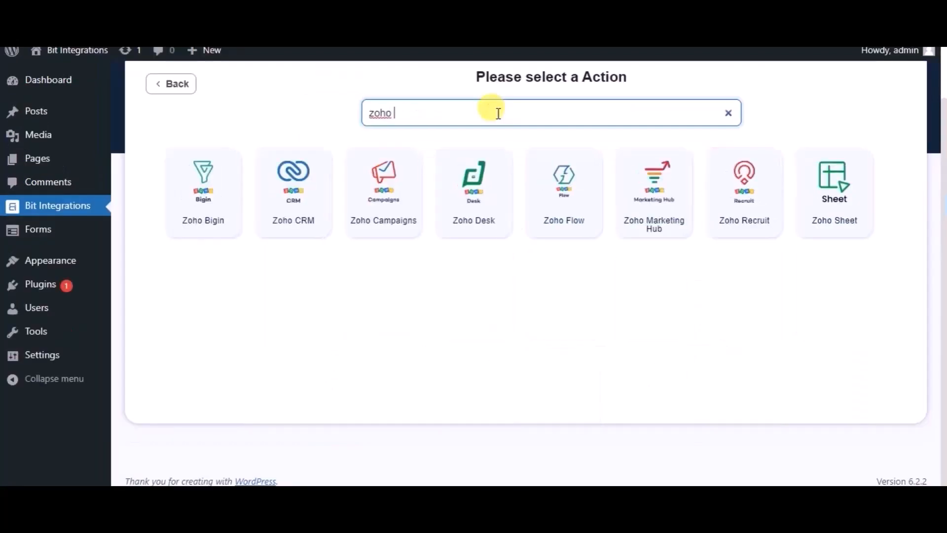
text(cr)
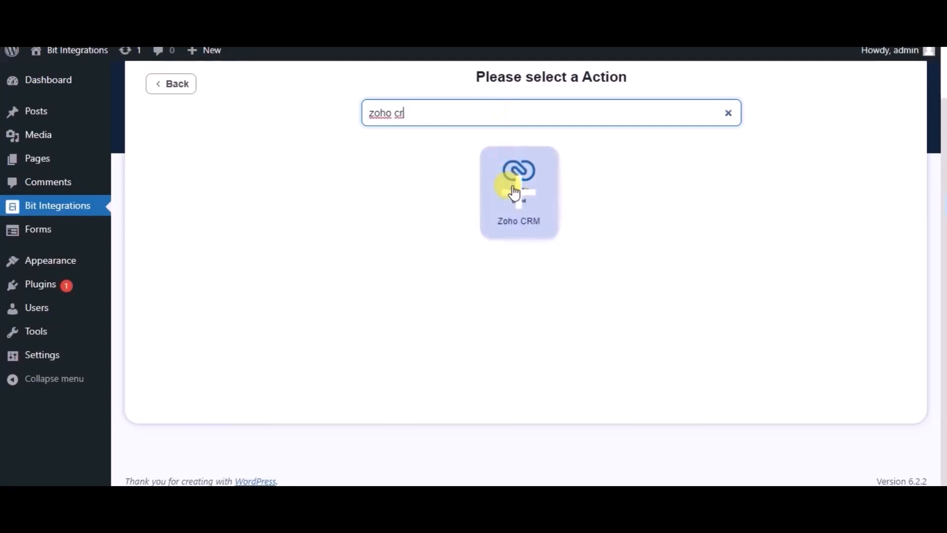
click(515, 193)
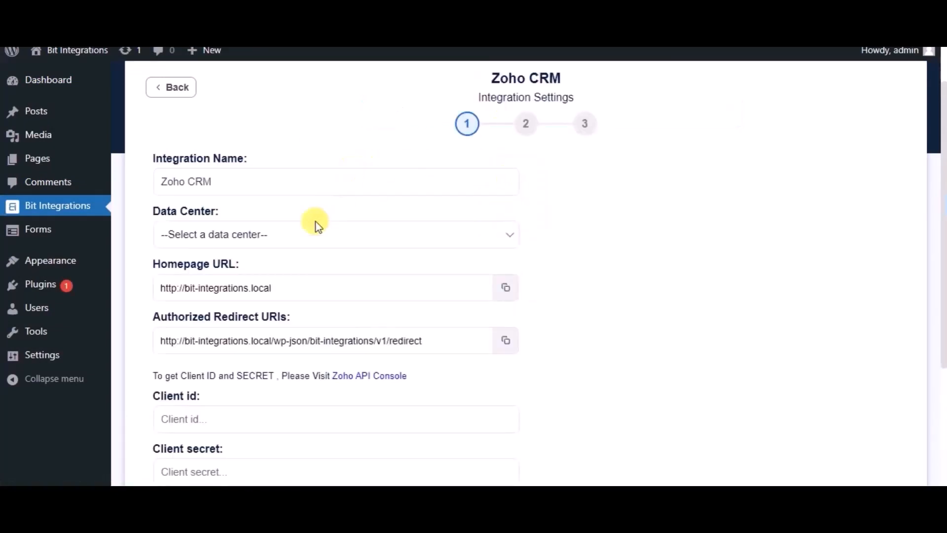
Set the Zoho CRM integration's data center to zoho.com.
click(300, 239)
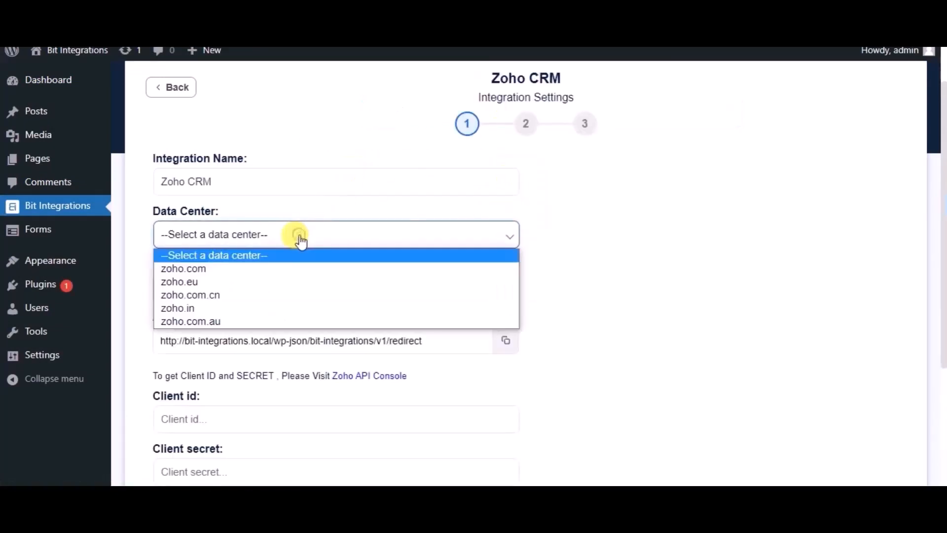
click(218, 267)
scroll(219, 266, down, 1)
scroll(218, 266, down, 2)
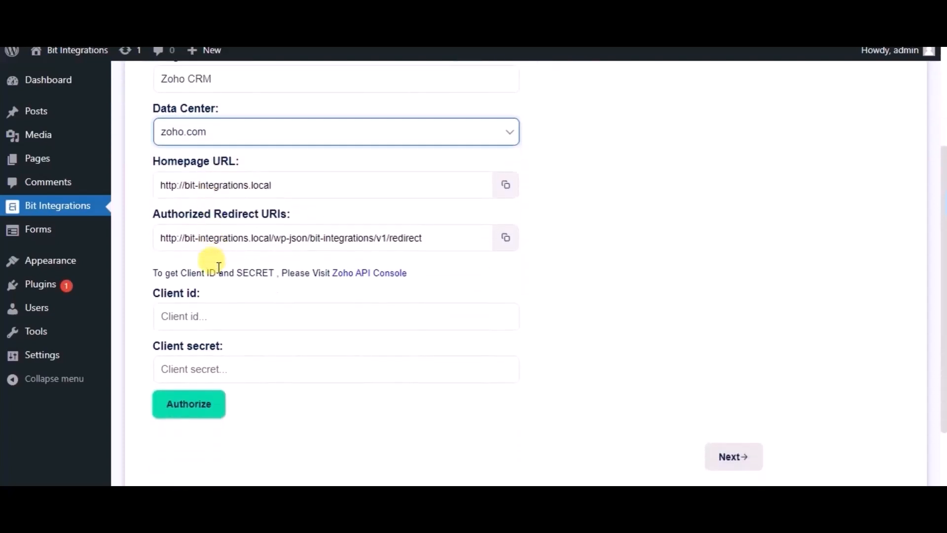
Open the Zoho API Console and start a new server-based application client named Bit Integrations.
click(364, 279)
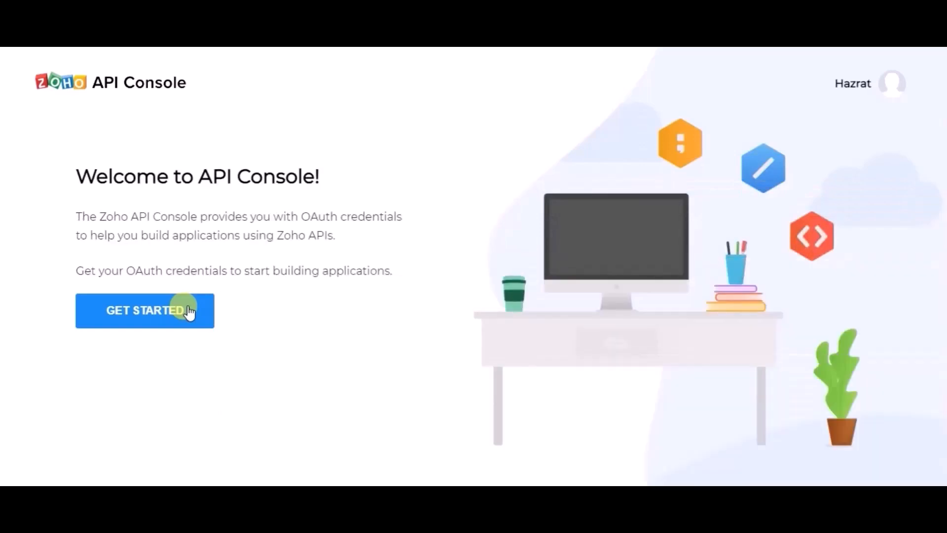
click(189, 311)
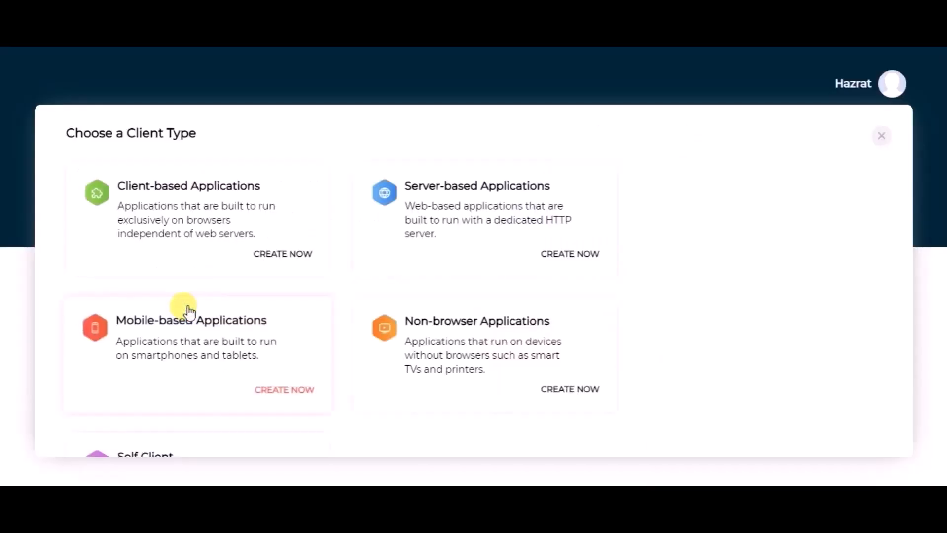
click(436, 213)
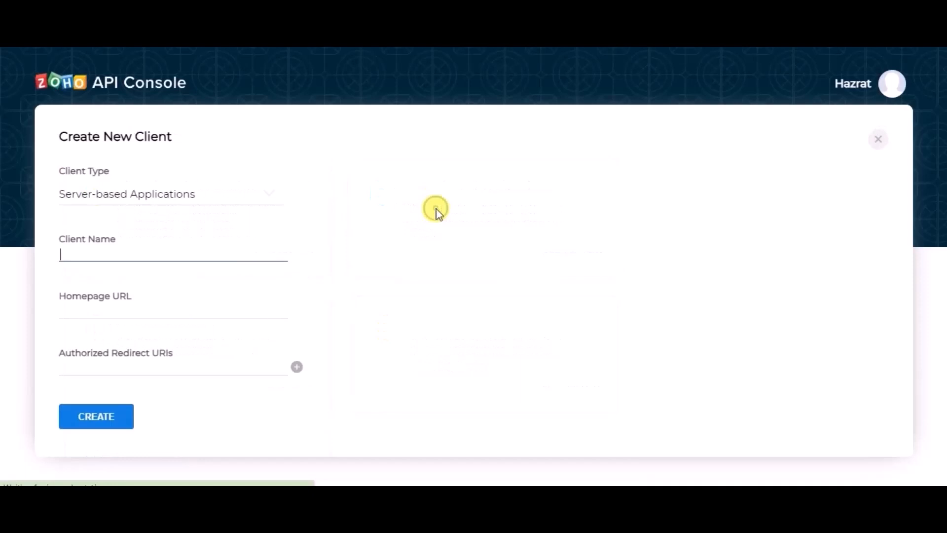
click(139, 256)
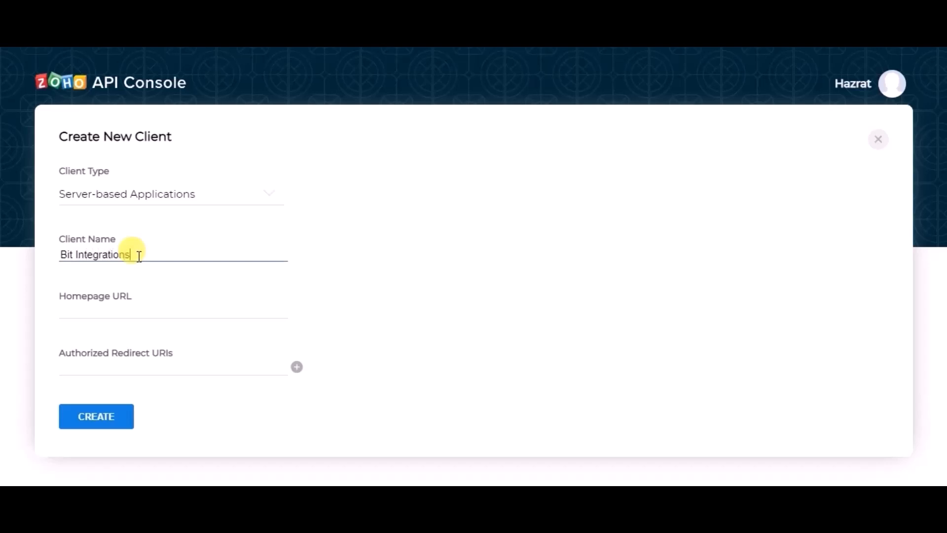
text(Bit Integrations)
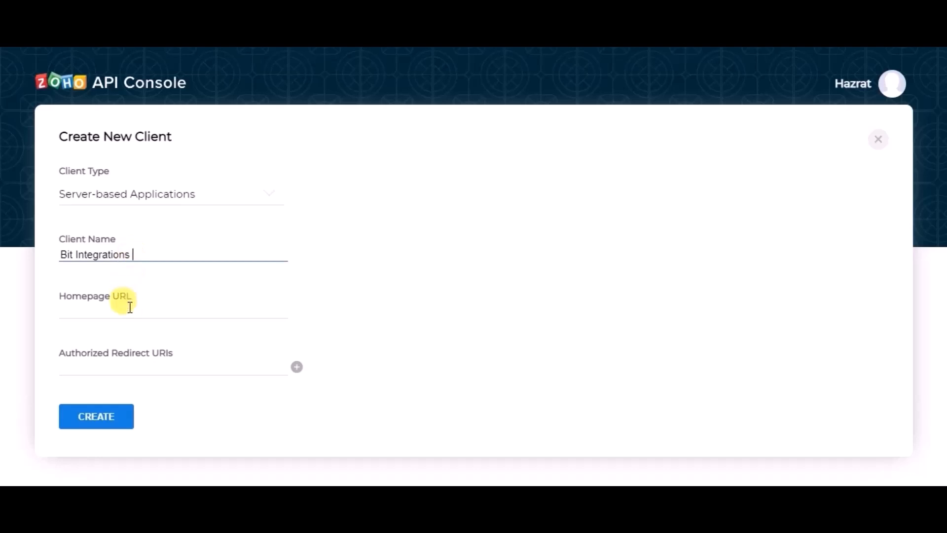
Copy the homepage URL from the Zoho CRM integration settings into the new client's Homepage URL.
click(127, 306)
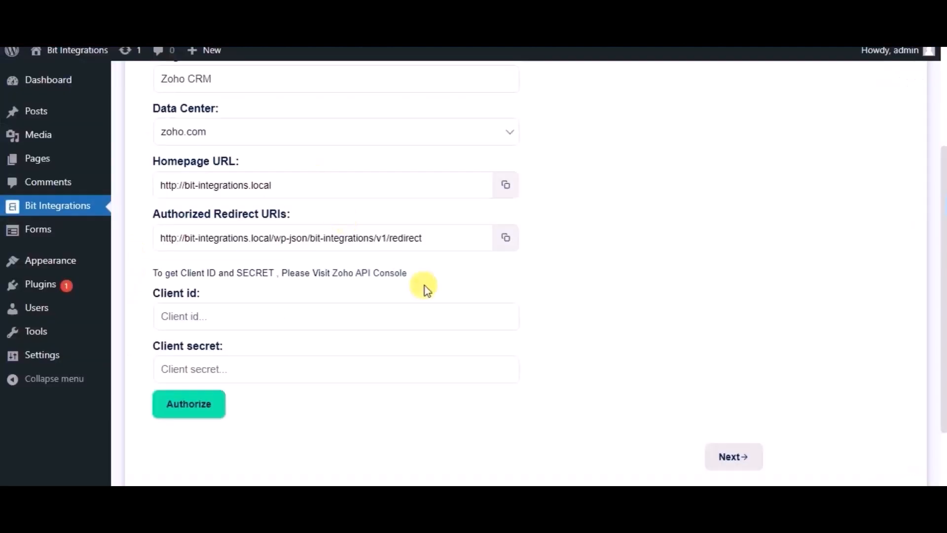
click(507, 185)
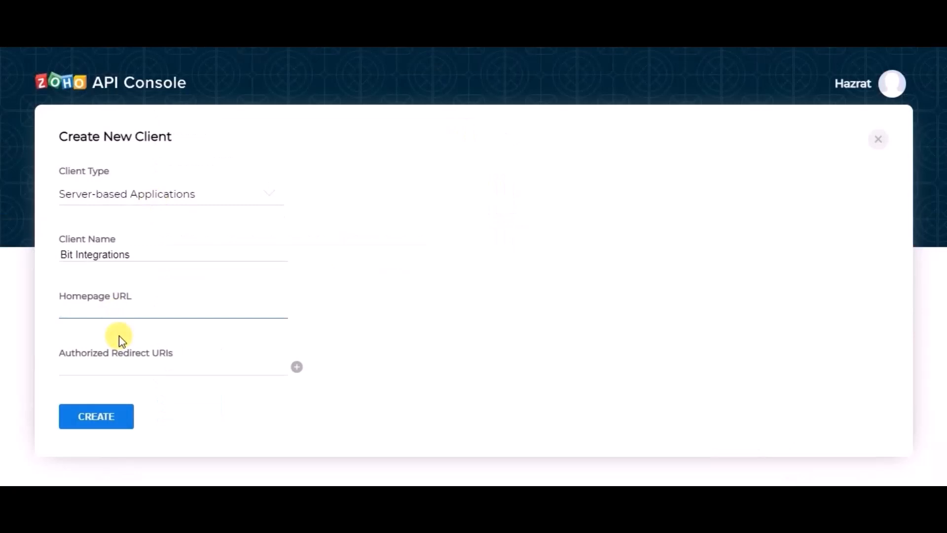
key(ctrl+v)
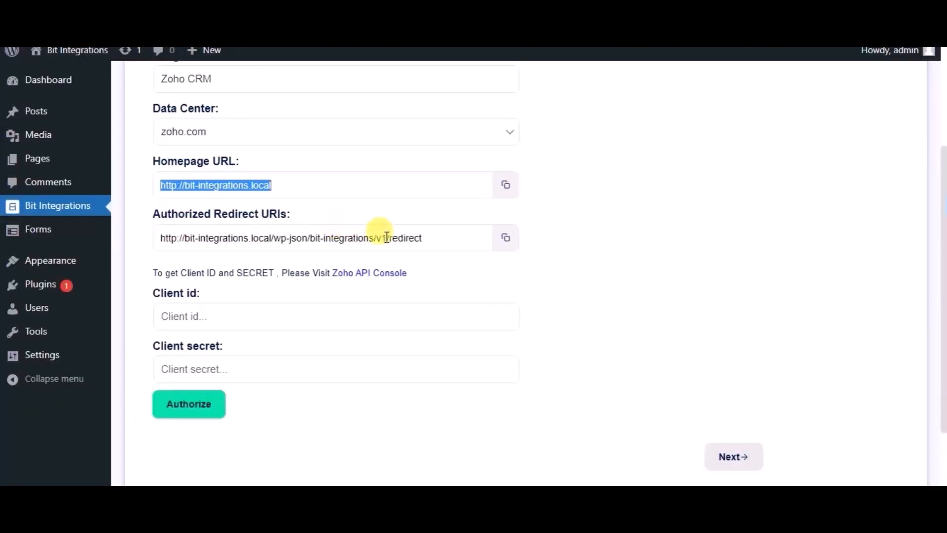
Copy the authorized redirect URI from the Zoho CRM integration settings into the new client and create the client.
click(503, 241)
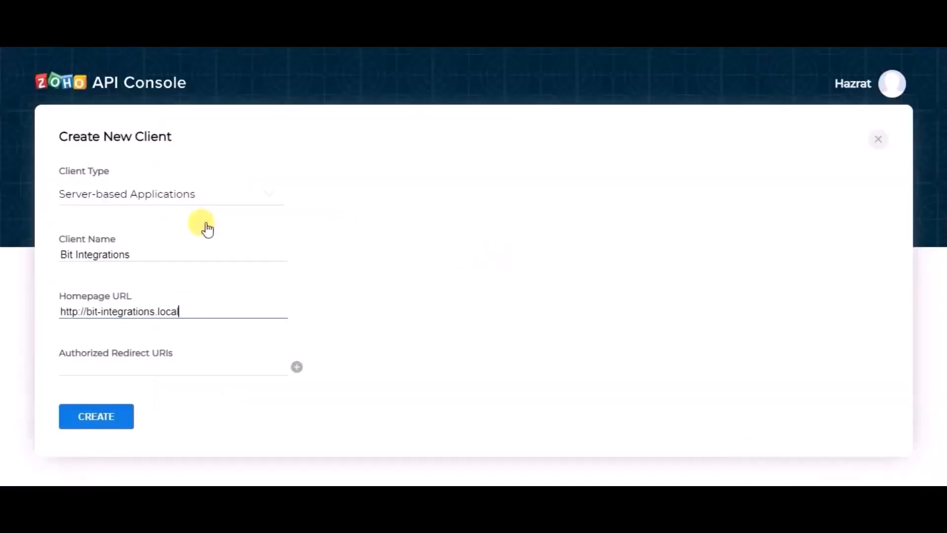
click(173, 365)
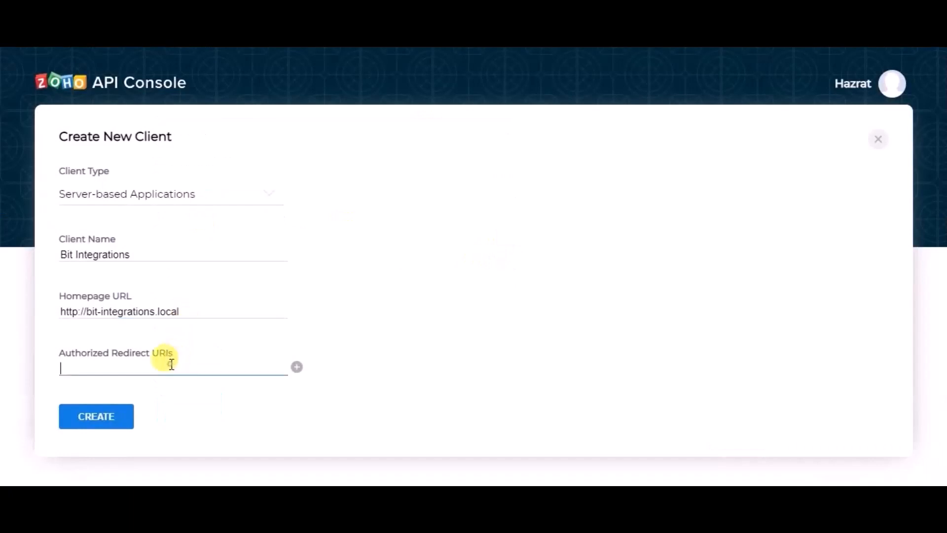
key(ctrl+v)
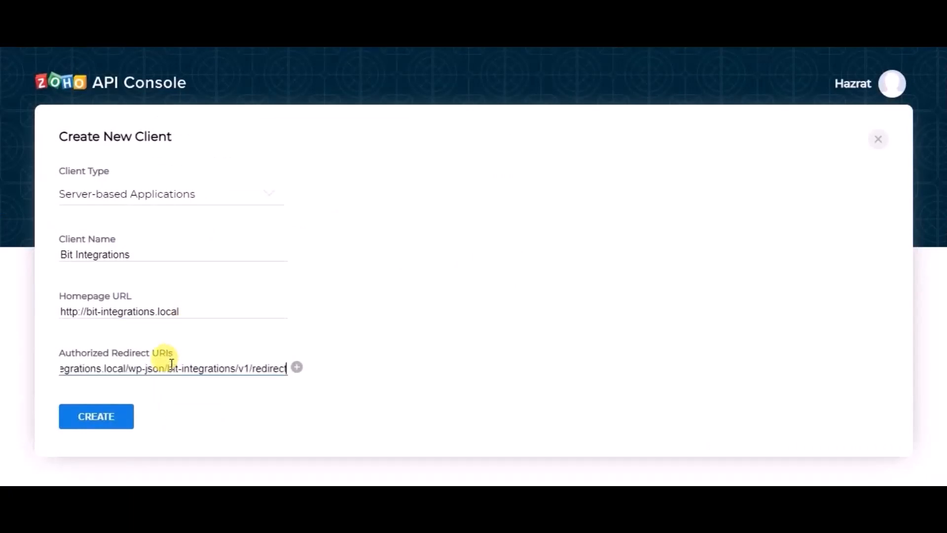
click(126, 424)
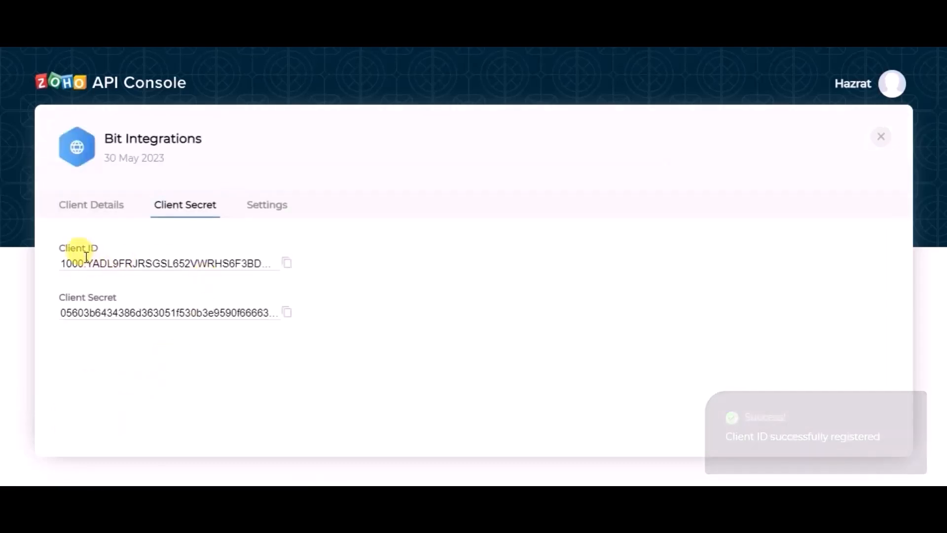
Copy the client ID and client secret from the Zoho API Console into the matching fields of the Zoho CRM integration settings.
click(287, 271)
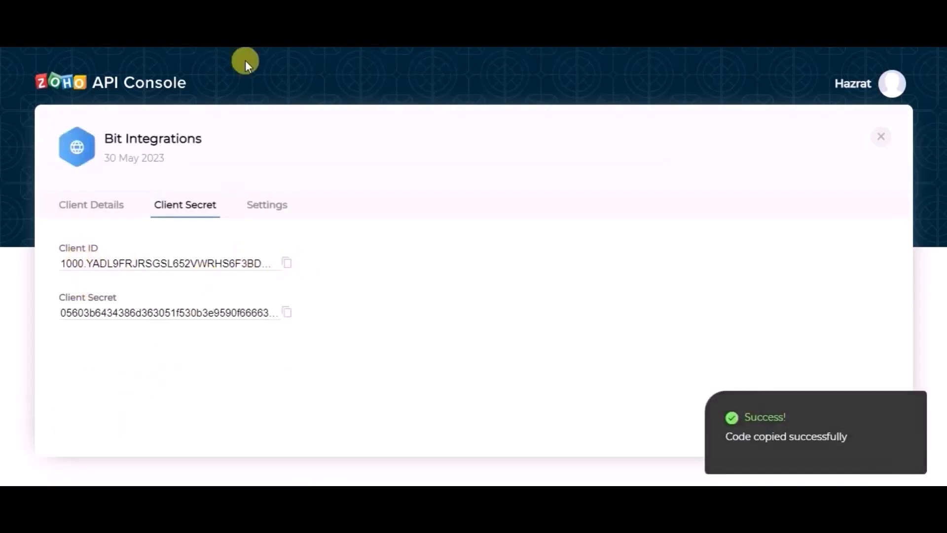
click(226, 317)
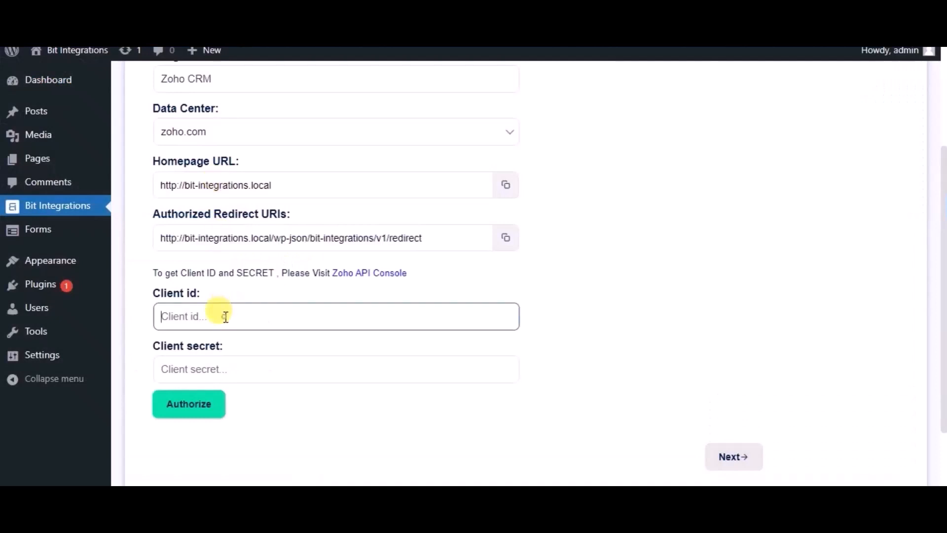
key(ctrl+v)
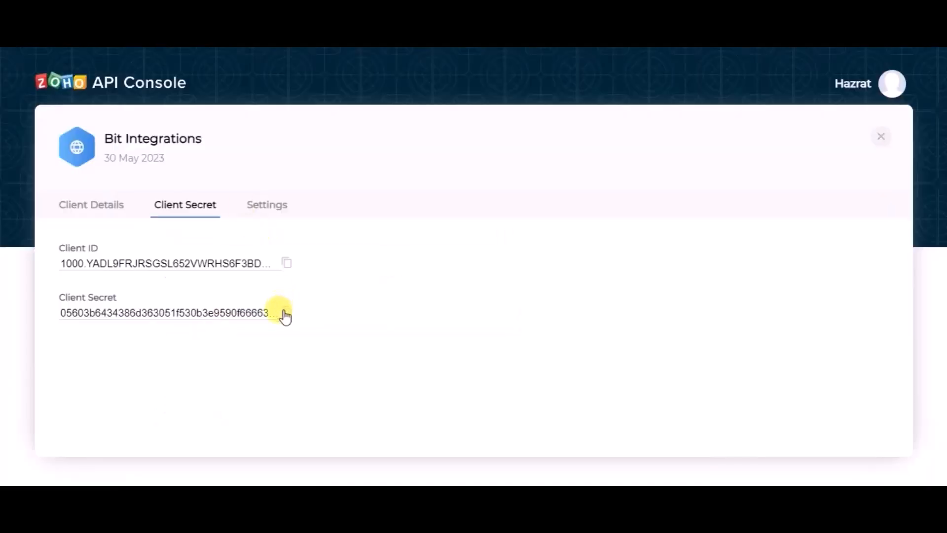
click(285, 313)
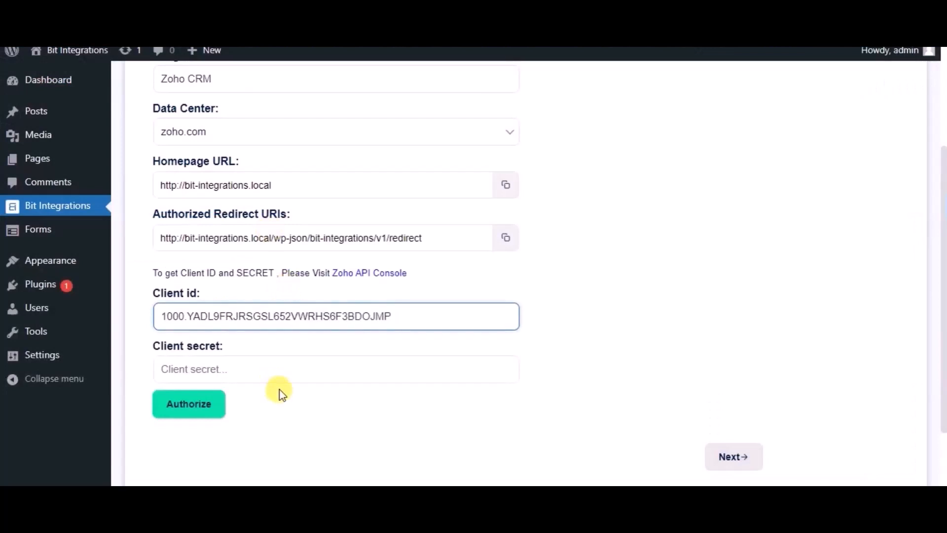
click(278, 370)
key(ctrl+v)
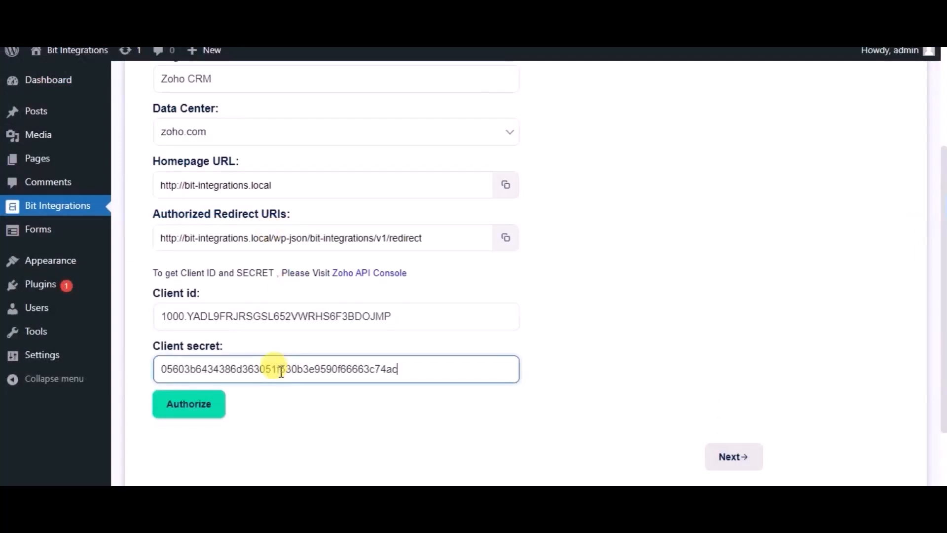
Authorize the Zoho CRM connection, accept the requested account access and continue to the module settings.
click(202, 418)
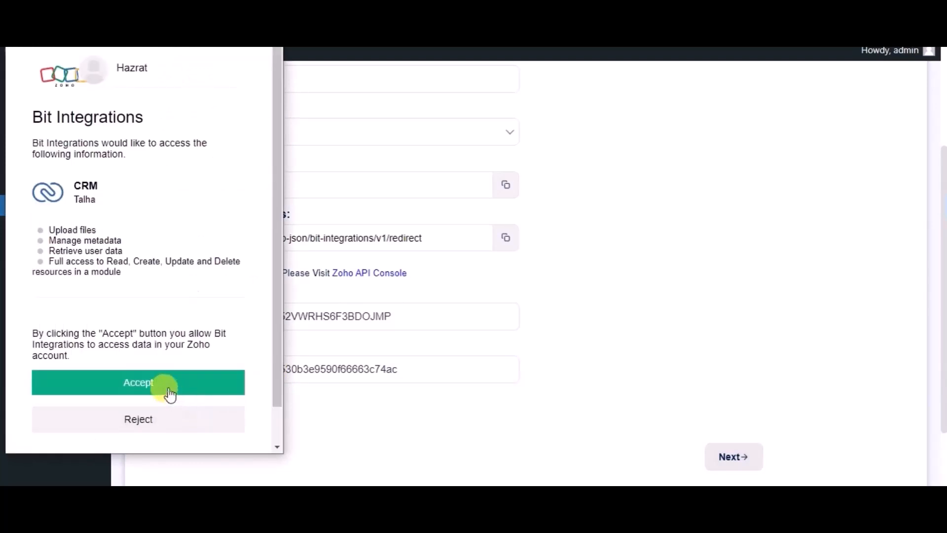
click(170, 393)
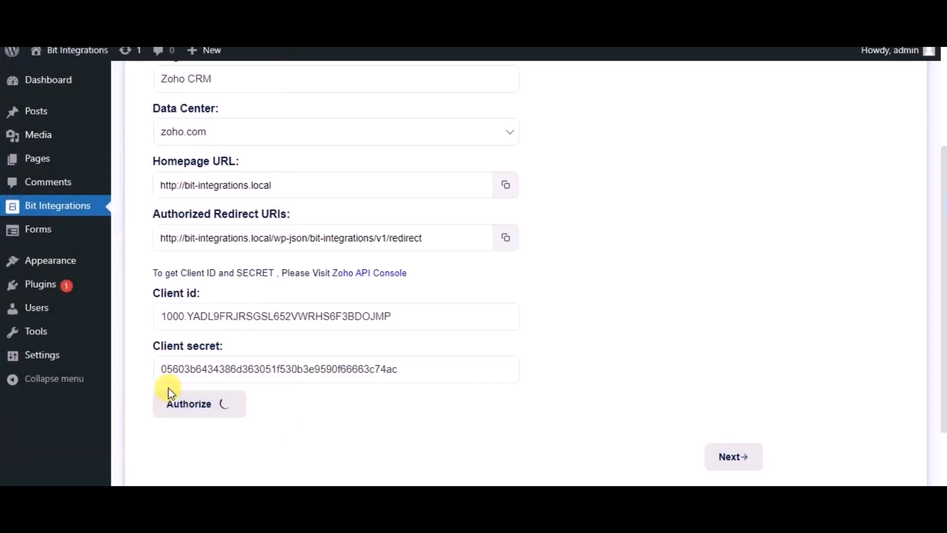
scroll(530, 371, down, 2)
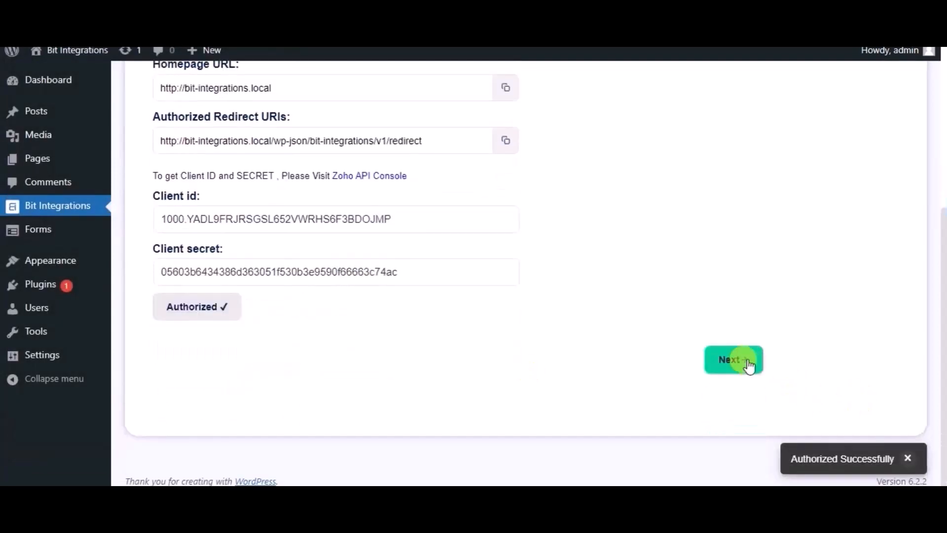
click(743, 364)
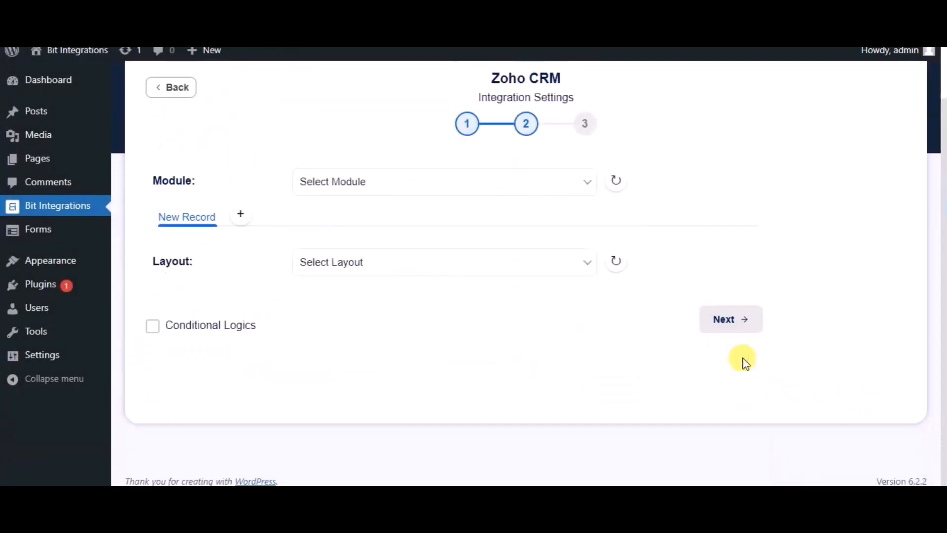
Set the integration's module to Leads and map the Name form field to Zoho's Last Name.
click(467, 196)
click(383, 218)
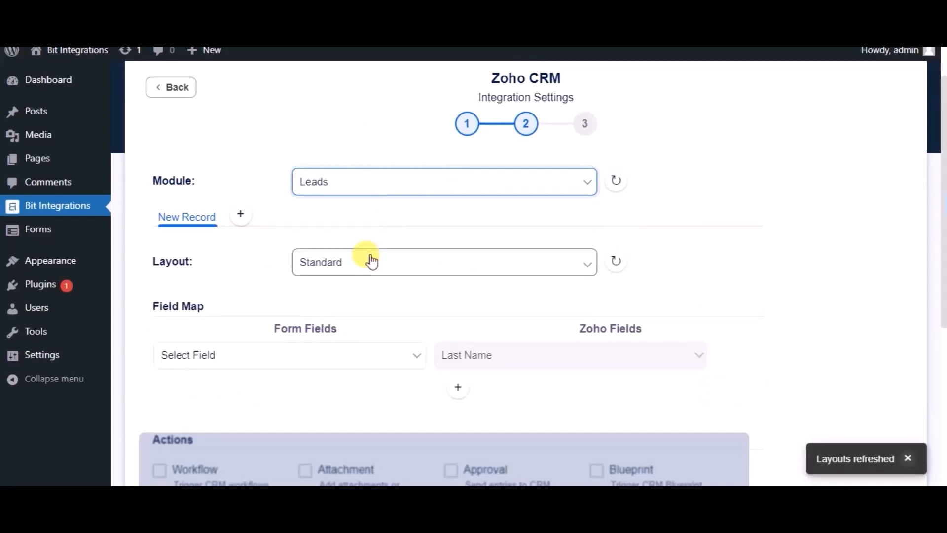
scroll(370, 260, down, 2)
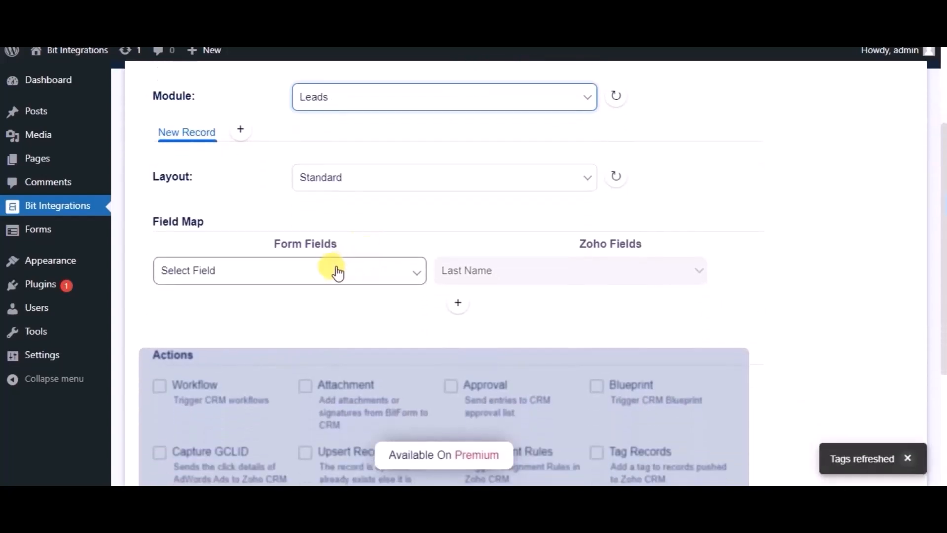
click(278, 284)
click(217, 318)
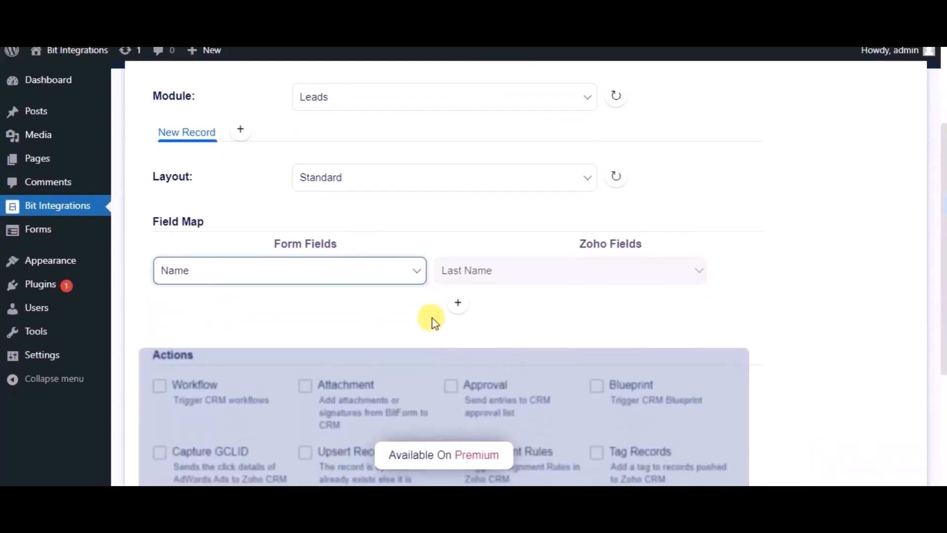
Add a field mapping from the Email address form field to Zoho's Email.
click(457, 309)
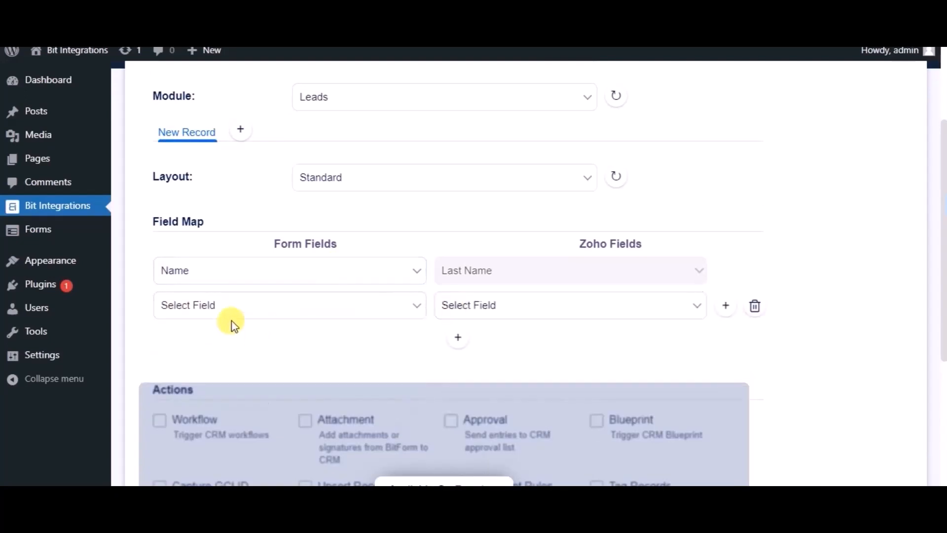
click(233, 317)
click(212, 365)
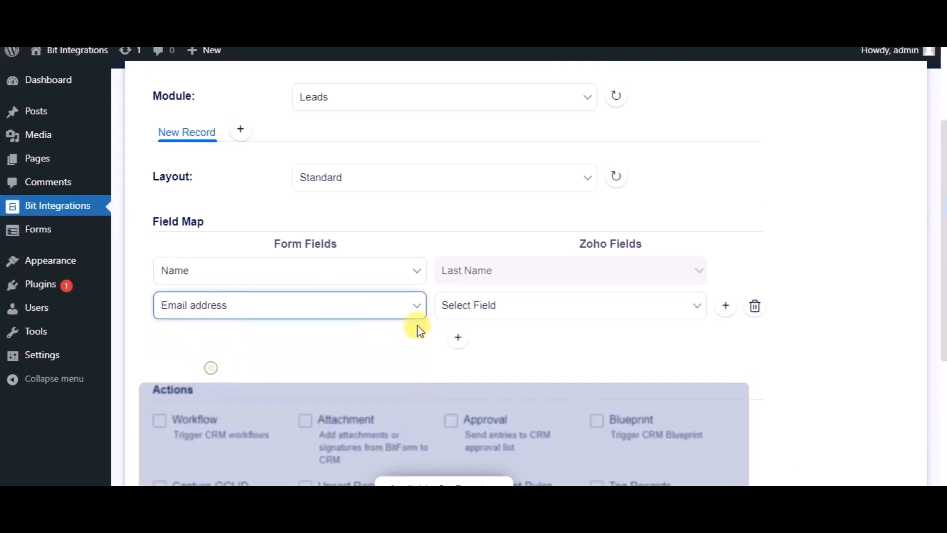
click(489, 307)
click(465, 338)
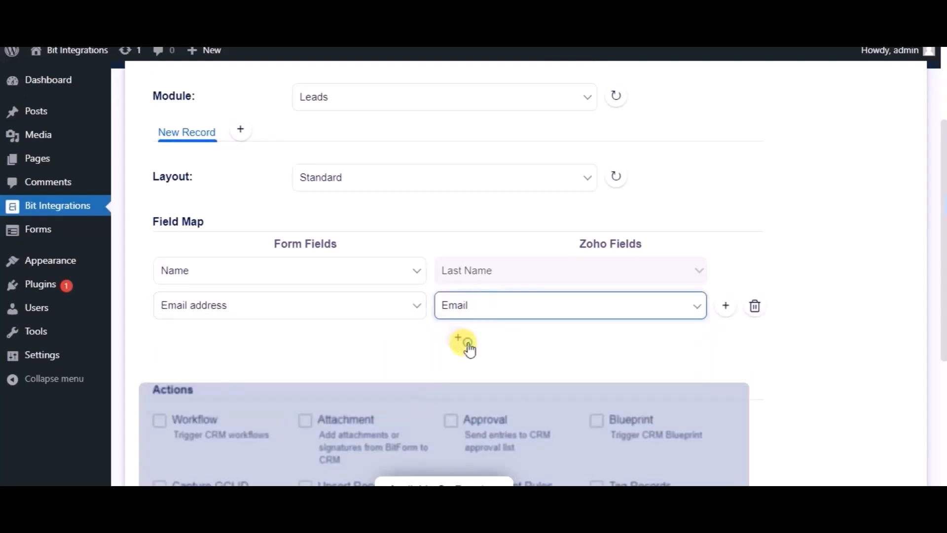
Add a field mapping from the Phone Number form field to Zoho's Phone.
click(458, 338)
click(300, 342)
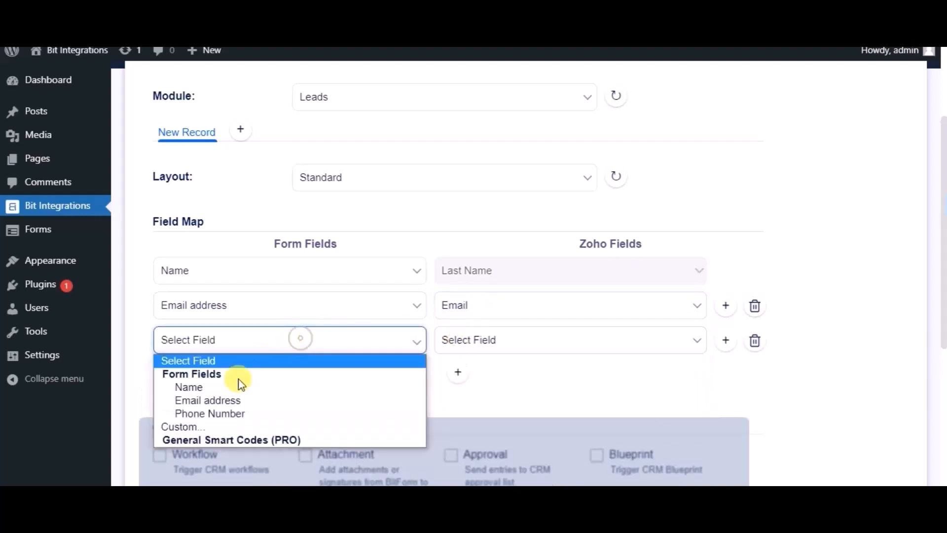
click(221, 413)
click(441, 340)
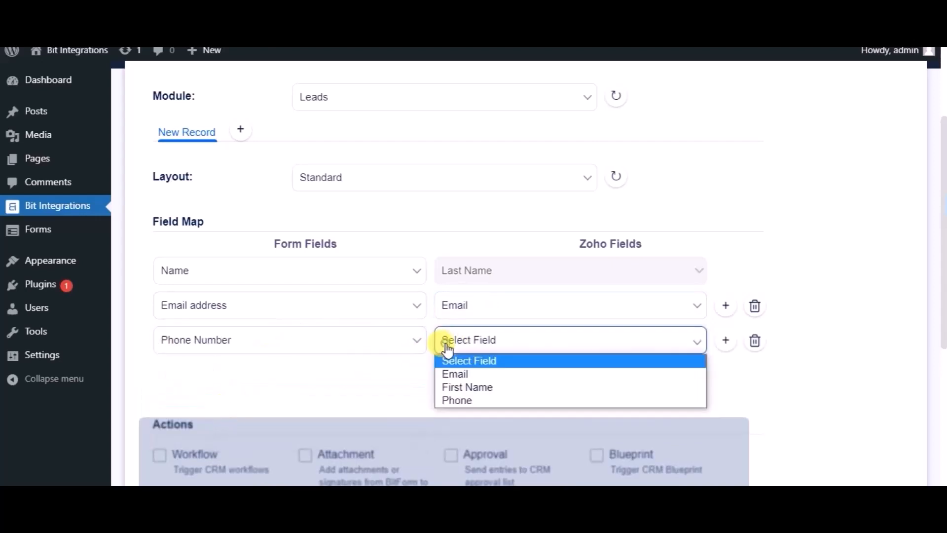
click(449, 401)
Continue without optional actions or conditional logic, then finish and save the Zoho CRM integration.
scroll(406, 385, down, 3)
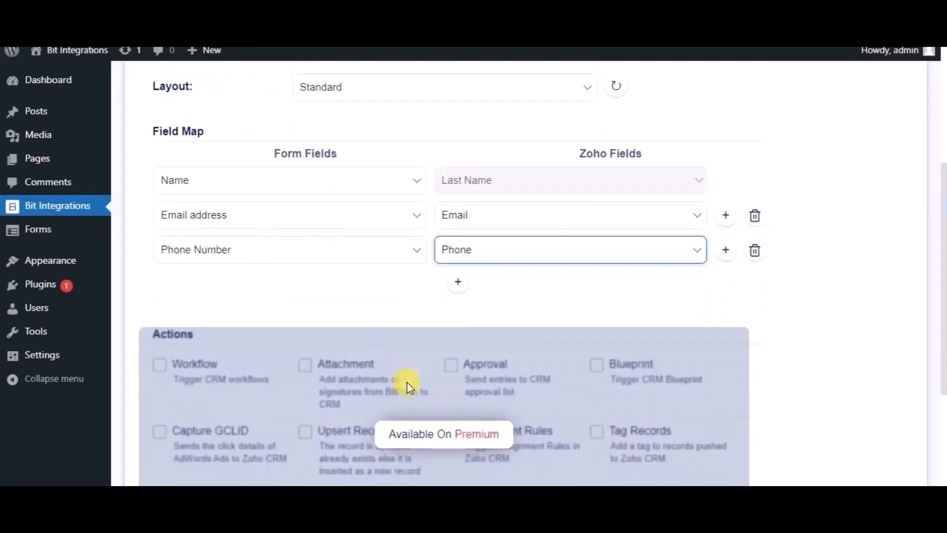
scroll(249, 331, down, 3)
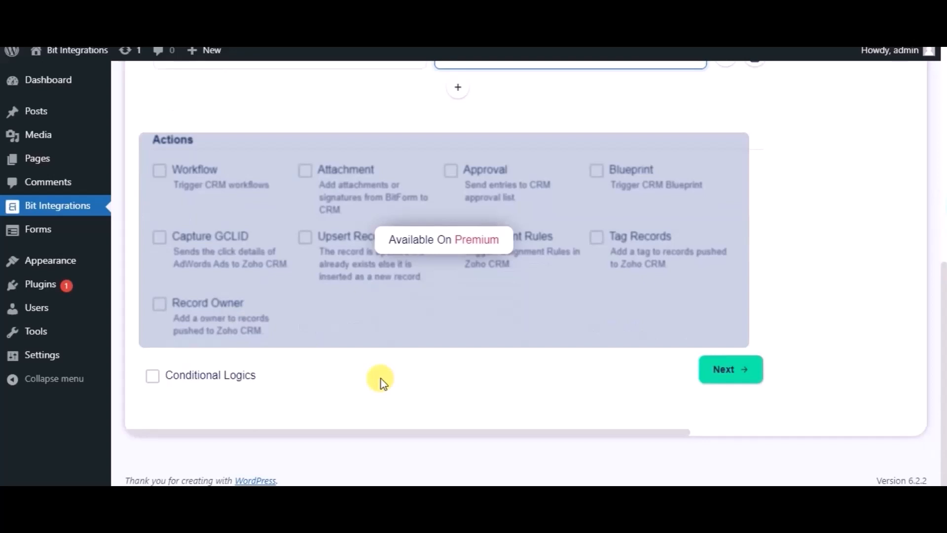
click(726, 378)
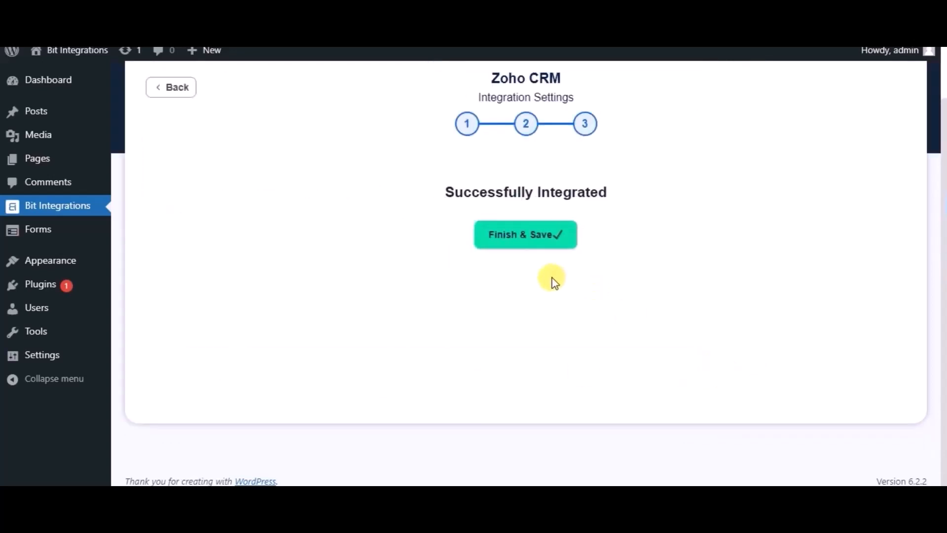
click(508, 236)
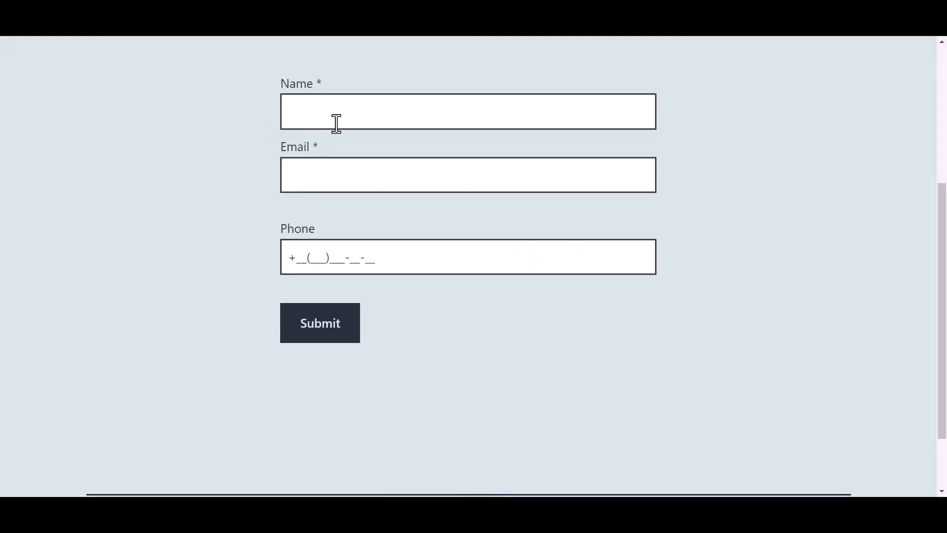
Enter Bit Integrations as the name in the site's test form and fill in the support e-mail address.
click(355, 113)
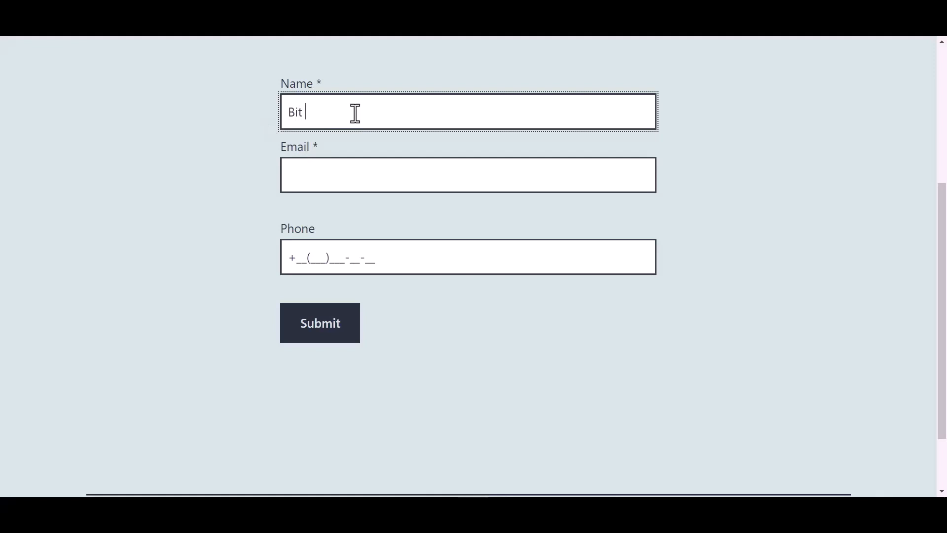
text(Bit Integrations)
click(323, 170)
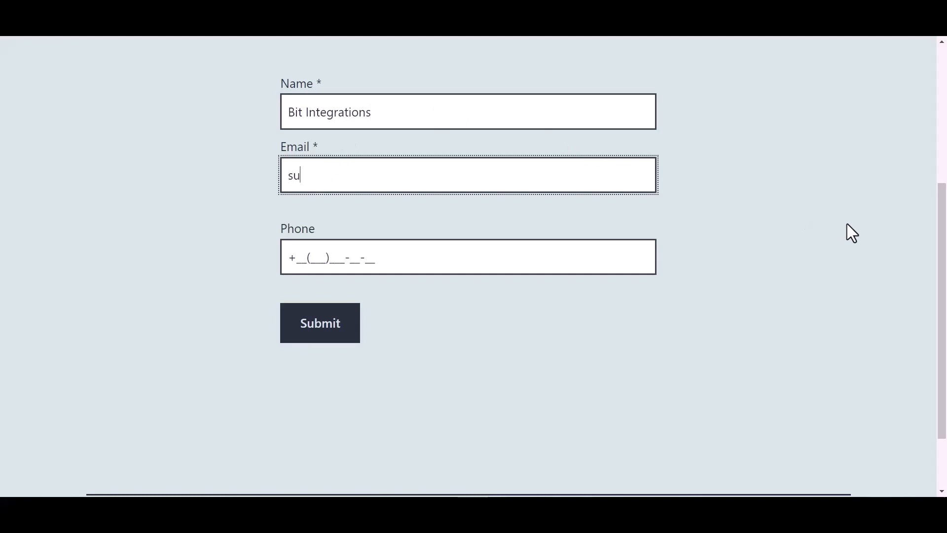
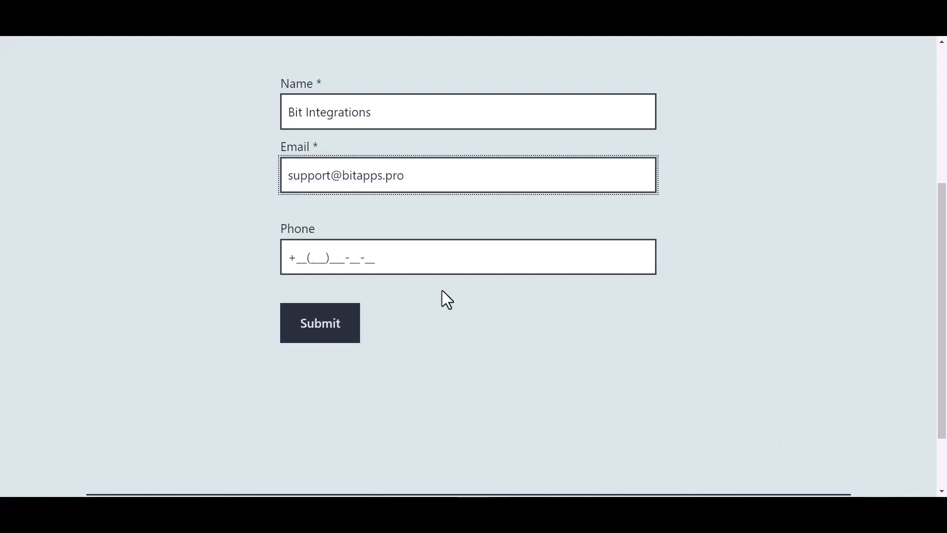
Fill in a sample phone number in the test form and submit the form.
click(365, 257)
text(44(45)
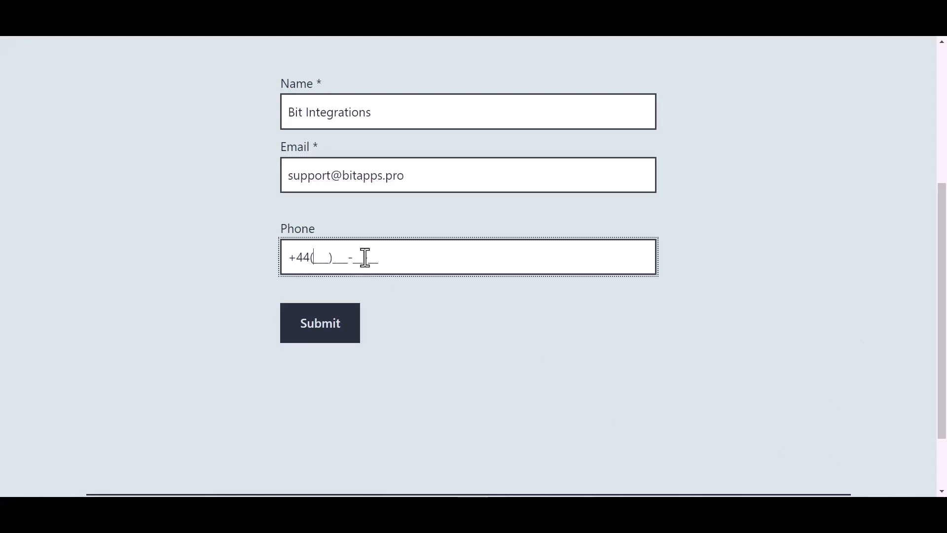
text(5)566-6)
click(331, 338)
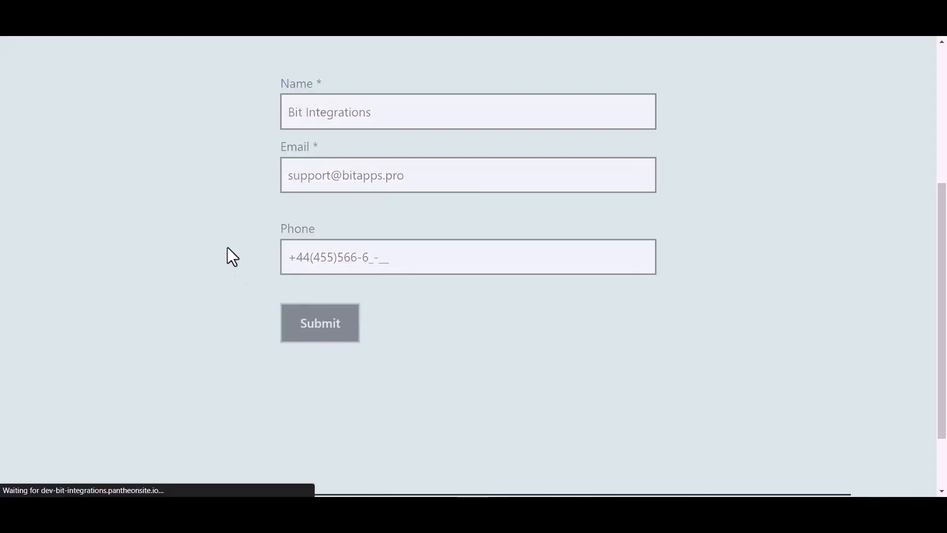